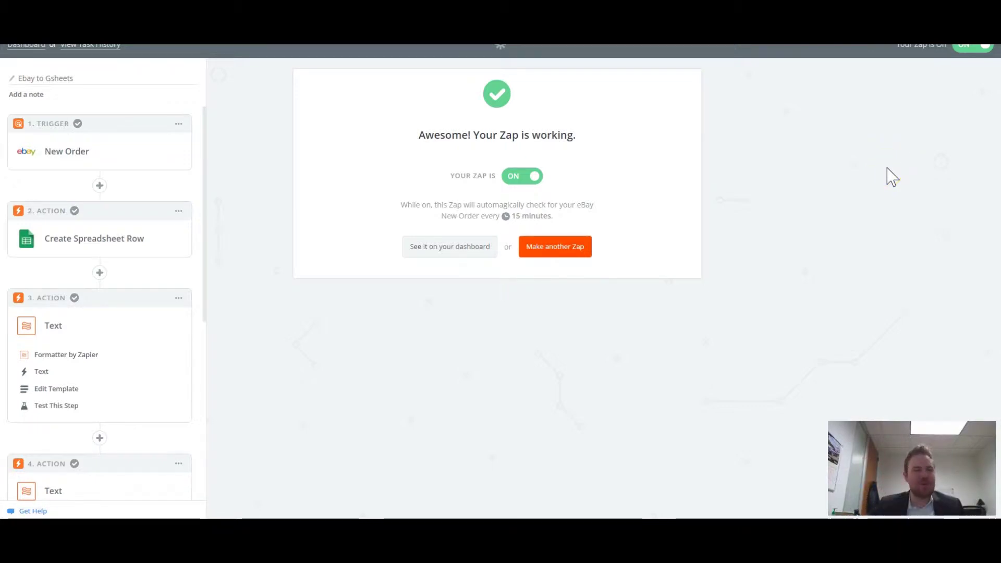
- Go from the live zap's success page to eBay Seller Hub Performance > Sales, showing $4,374.31 total sales
click(759, 134)
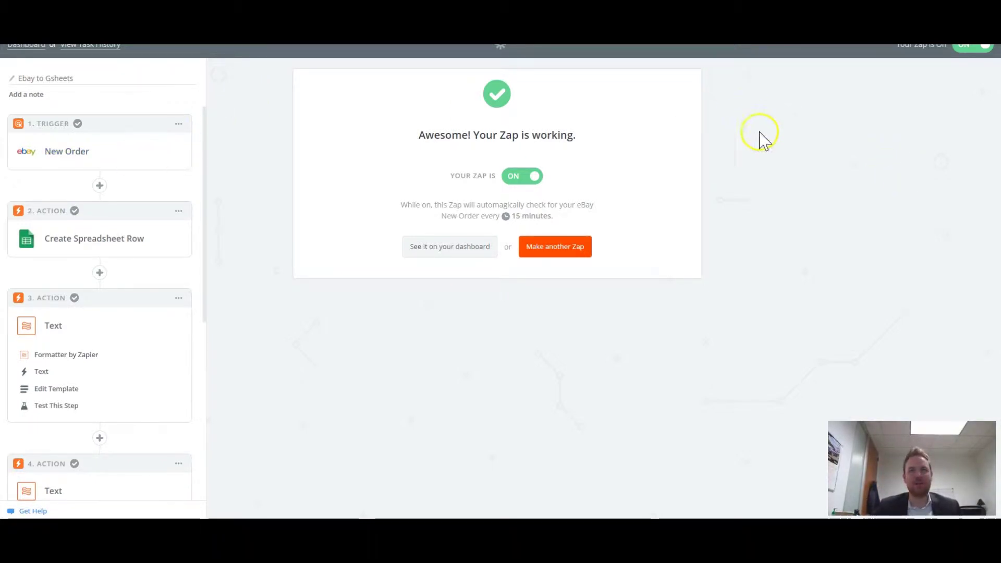
click(60, 158)
click(866, 237)
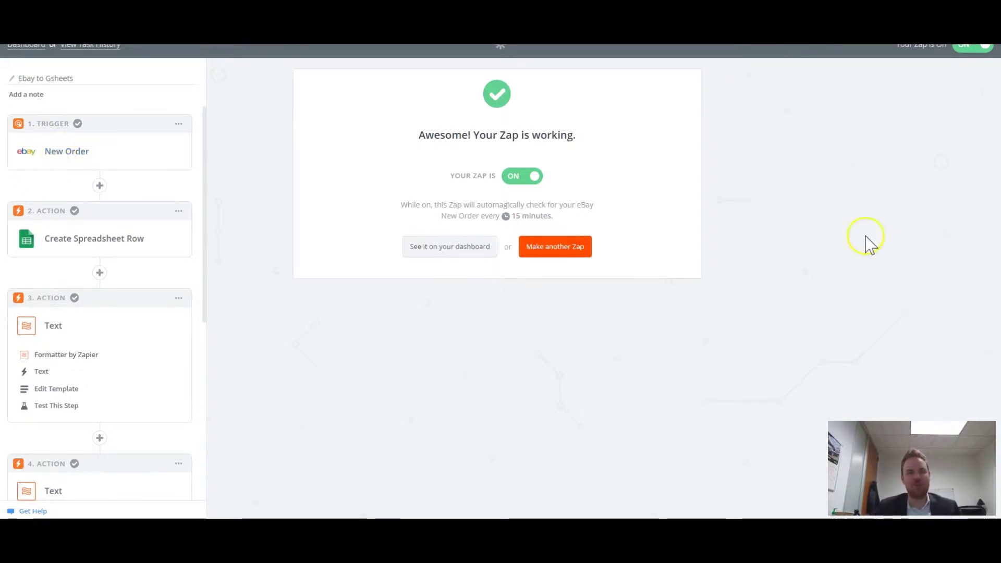
- Leave eBay's March sales chart for the Google Sheets customer list with headers Full Name through phone
key(ctrl+Tab)
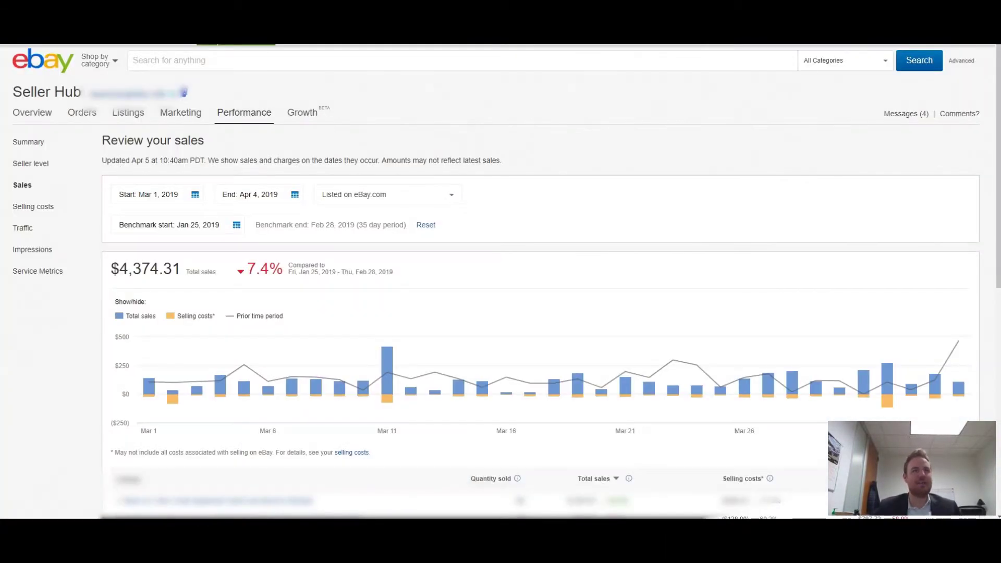
click(429, 85)
click(163, 83)
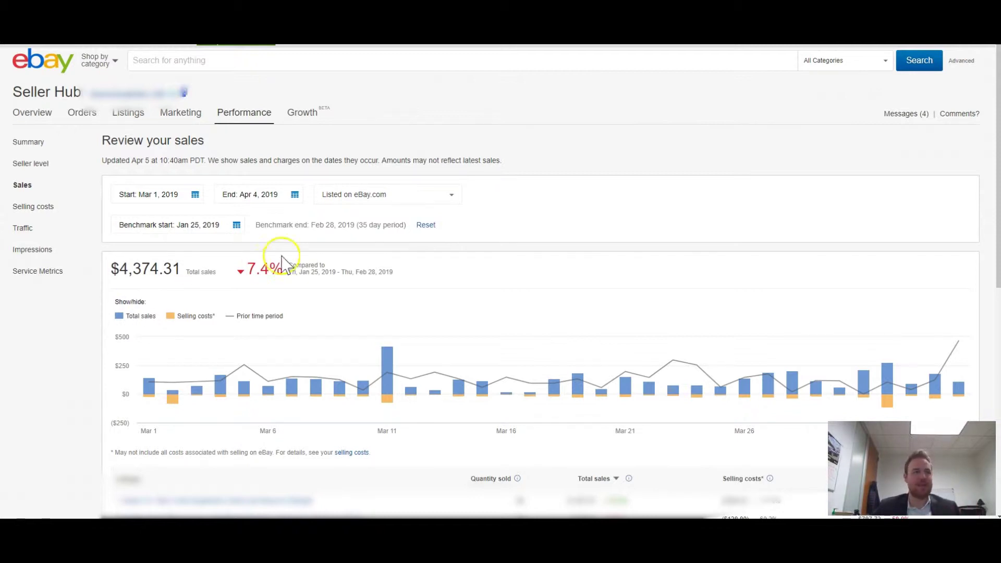
click(482, 77)
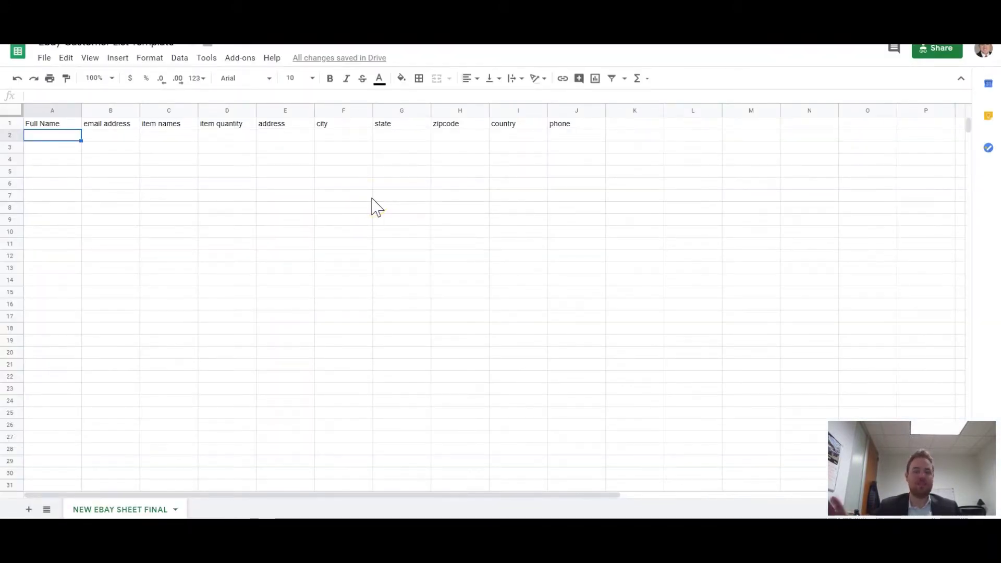
- Select empty cells under the headers, opening and dismissing the File menu twice without choosing anything
click(371, 198)
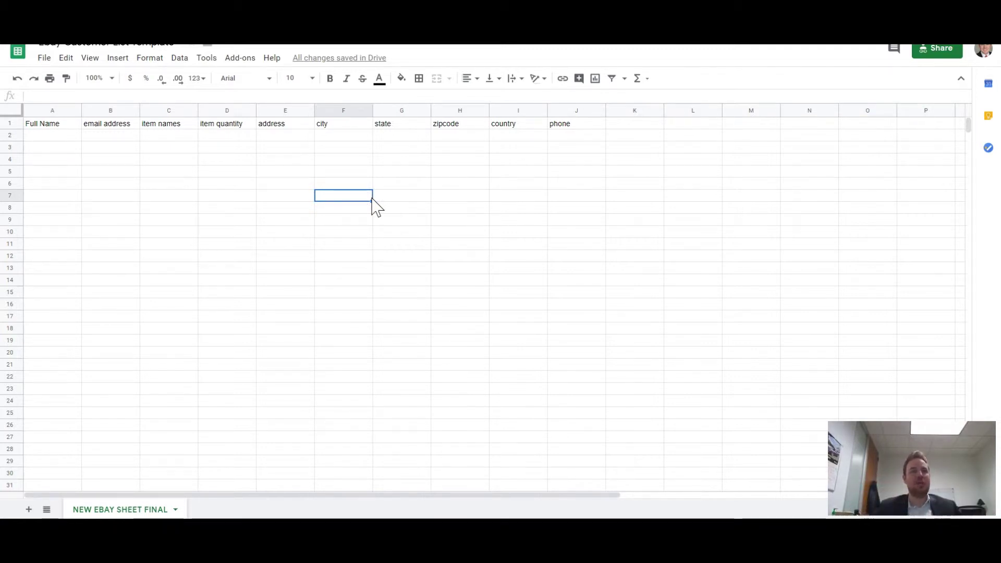
click(44, 59)
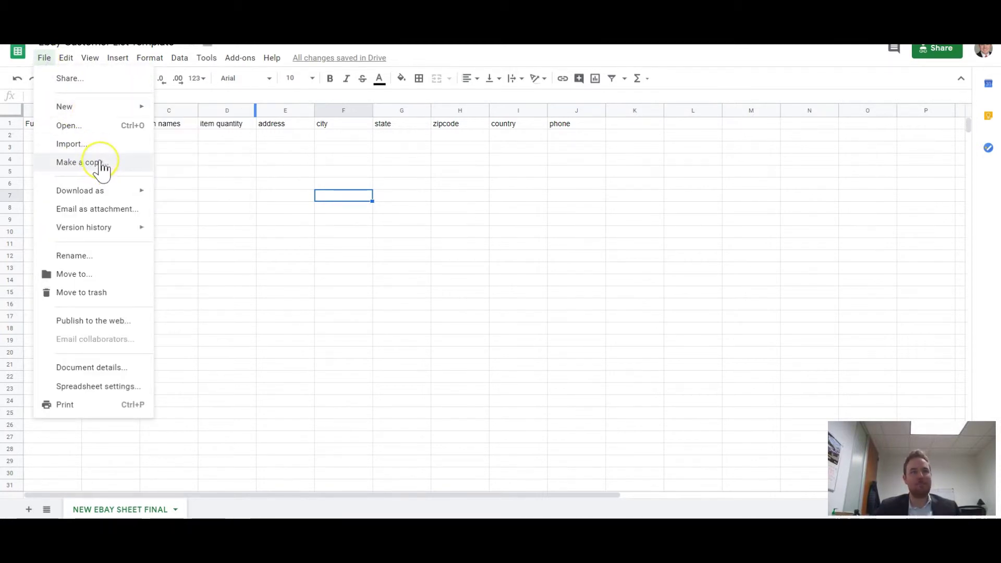
click(487, 159)
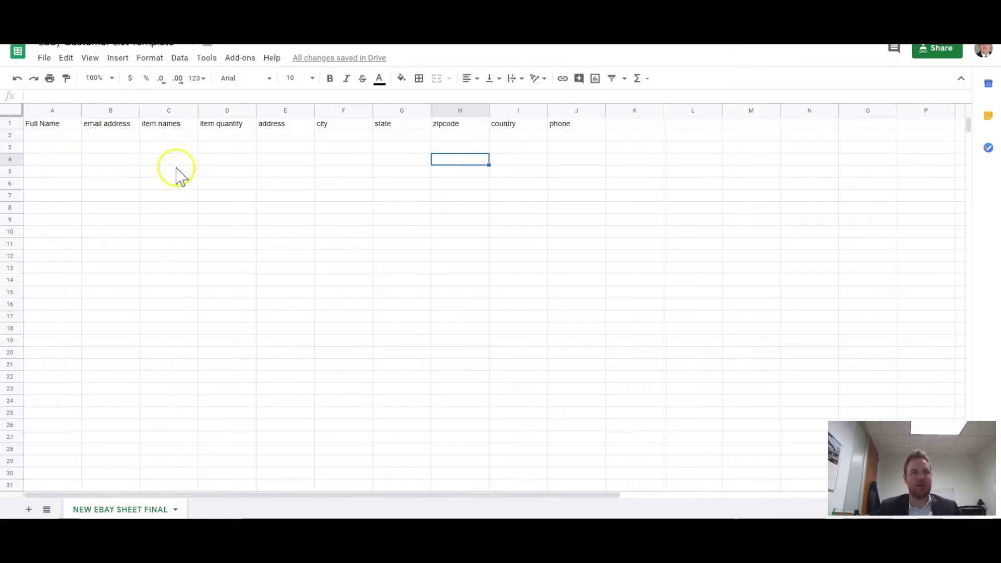
click(308, 197)
click(44, 57)
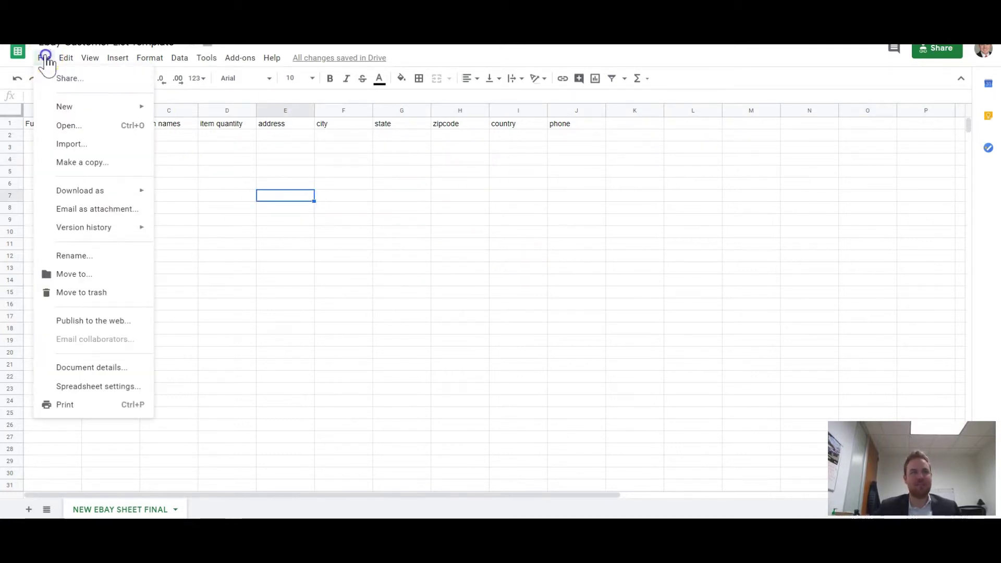
click(553, 198)
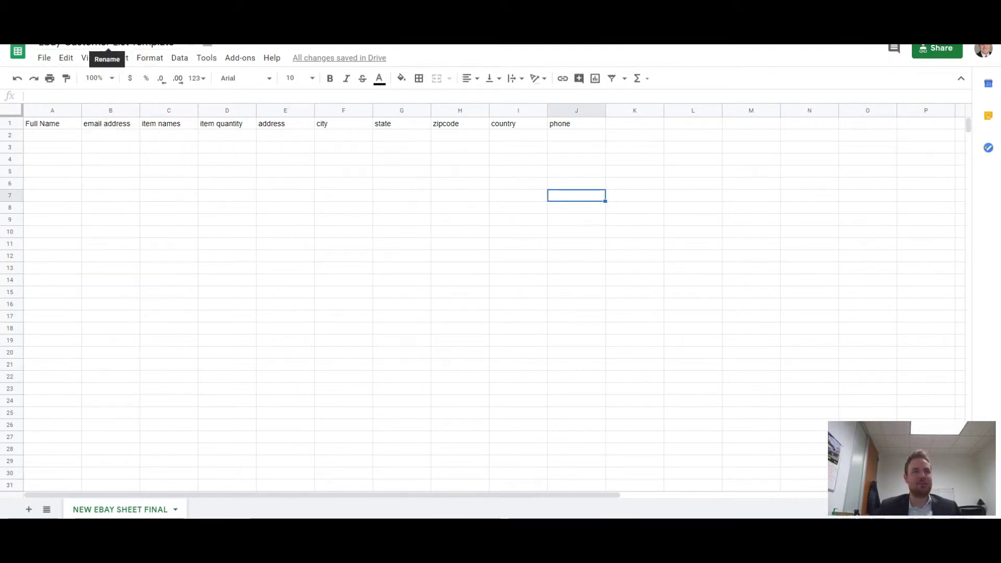
click(479, 243)
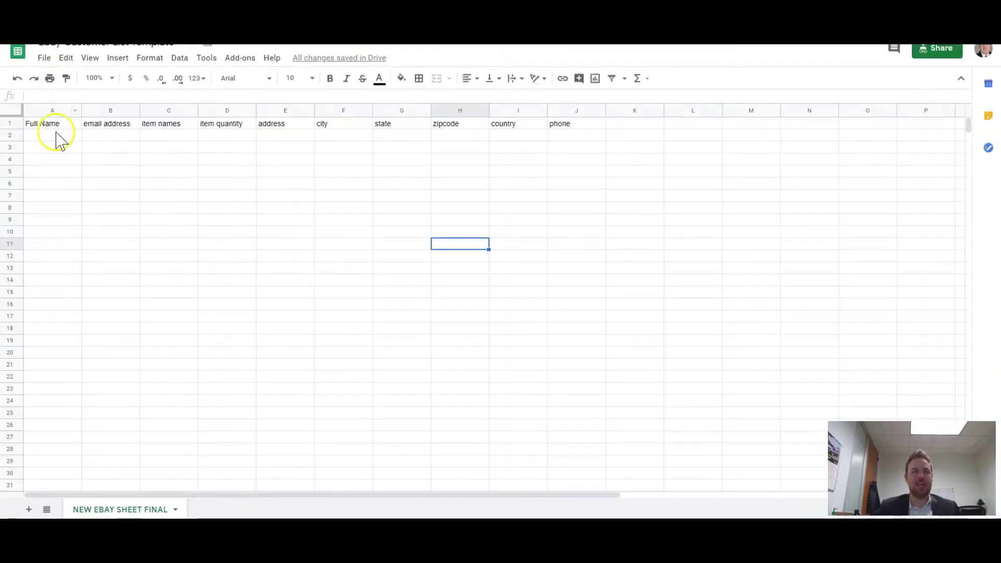
drag(54, 135, 578, 140)
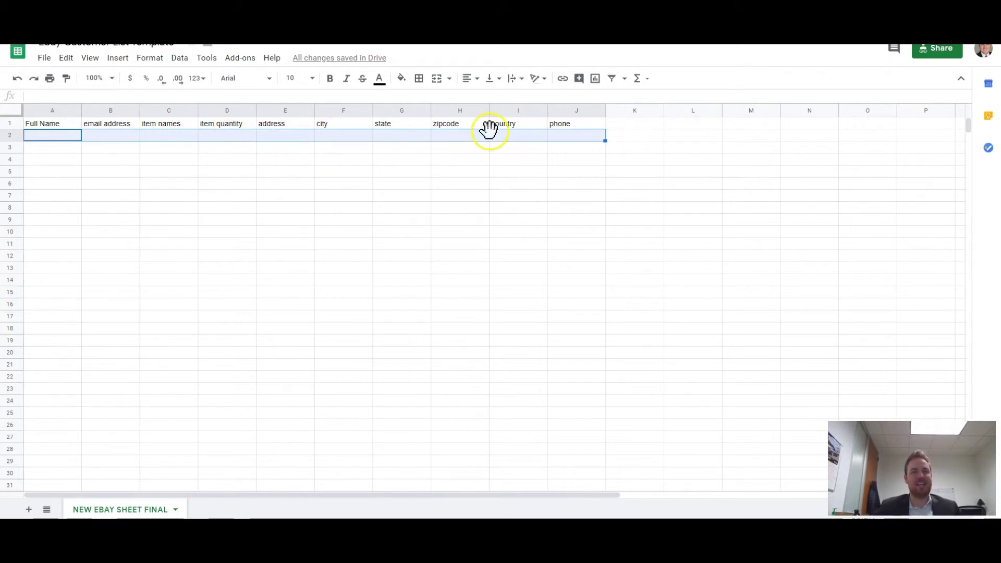
click(163, 173)
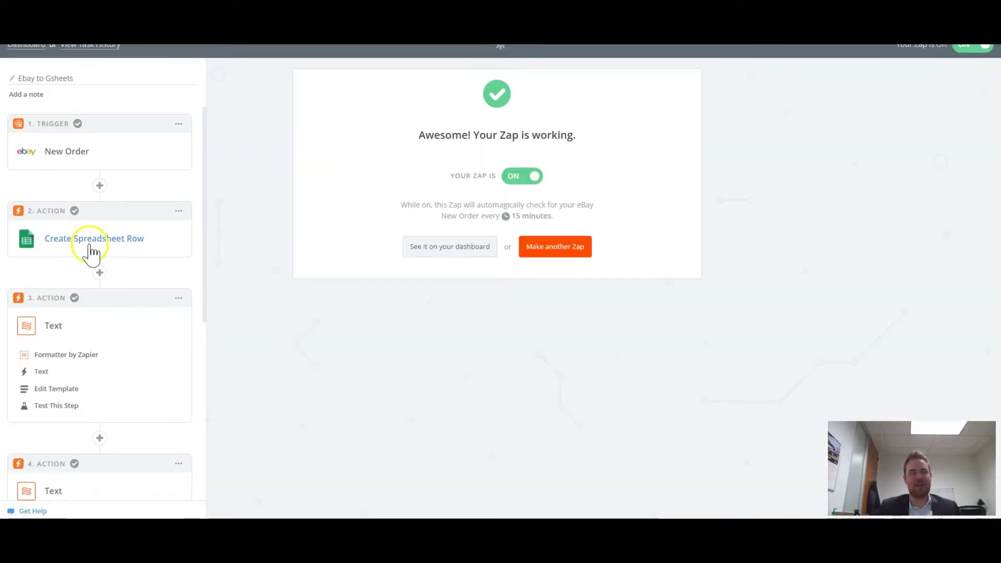
- Scroll the zap's step list to view the Formatter steps and Klaviyo Add Subscriber
scroll(89, 252, down, 2)
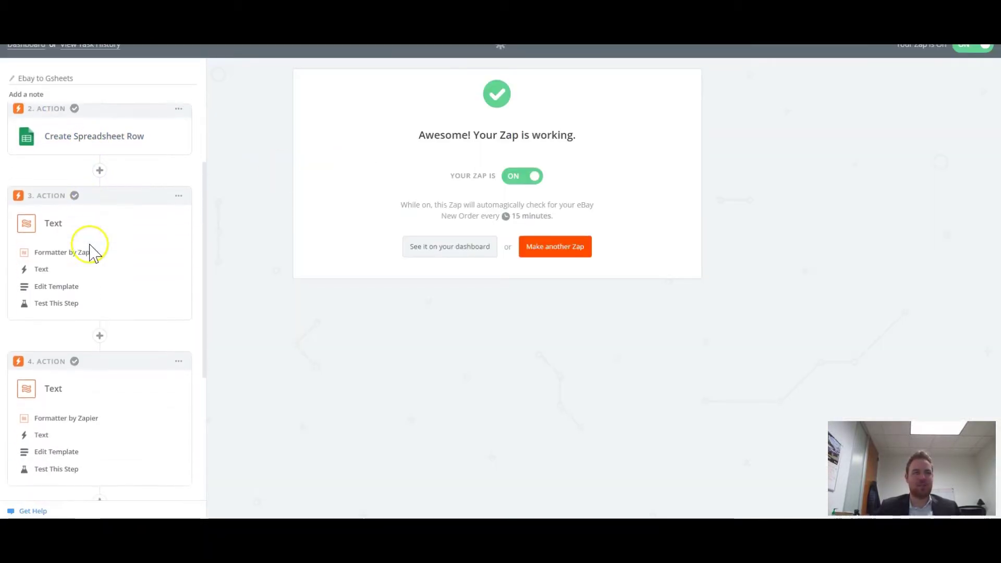
scroll(90, 252, down, 4)
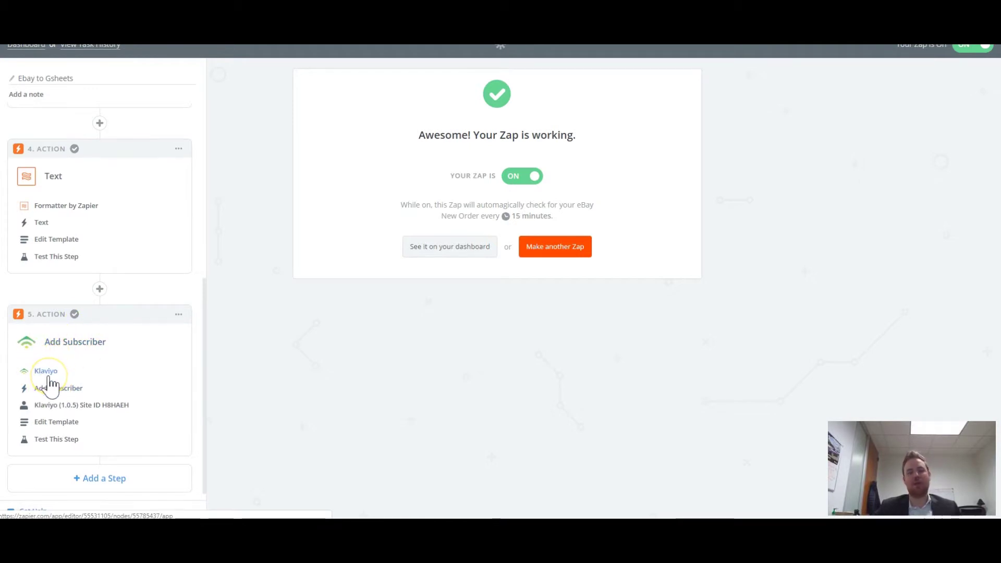
scroll(123, 384, up, 6)
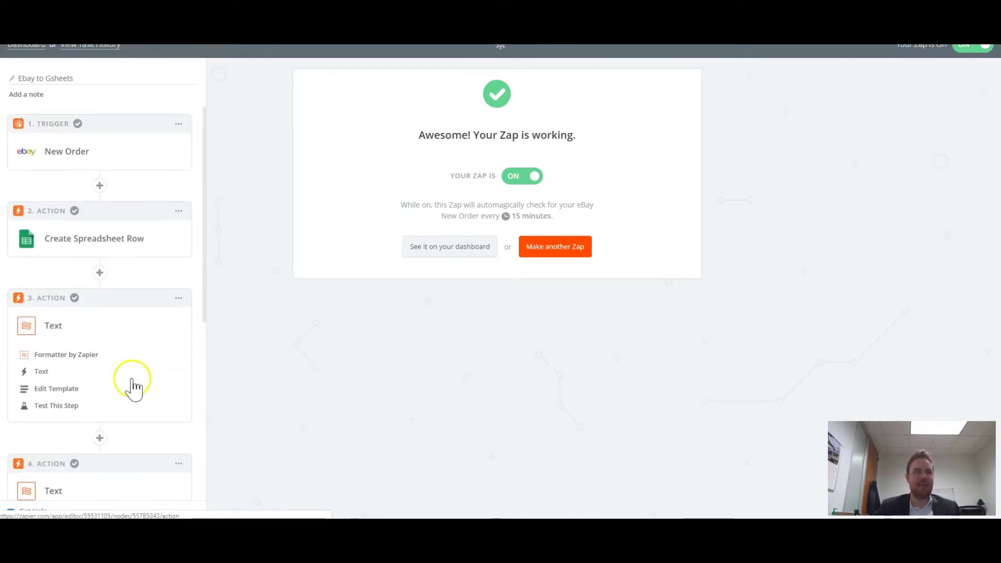
scroll(127, 355, down, 3)
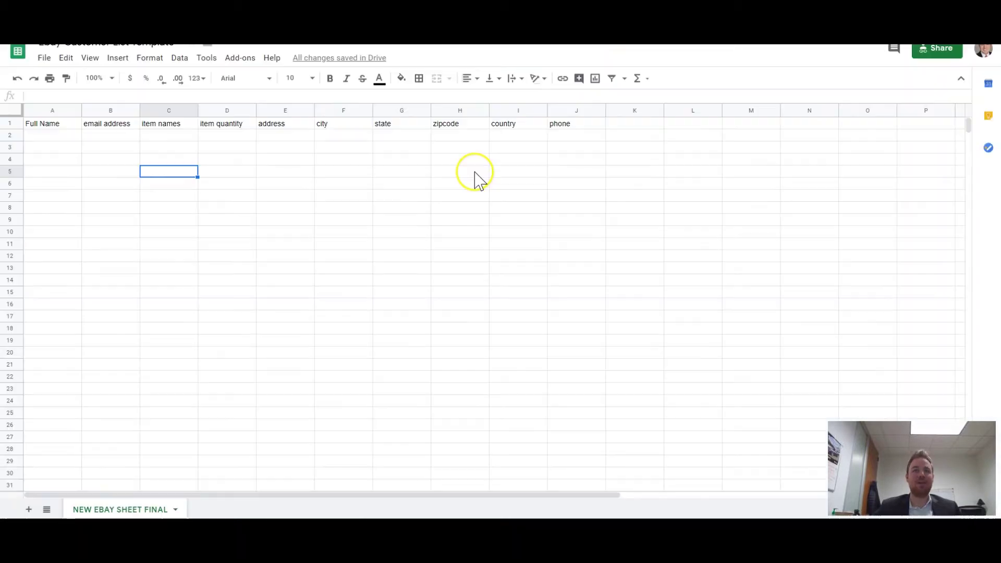
- Select cells A1 (Full Name header) and A2 in NEW EBAY SHEET FINAL, then return to Zapier
click(58, 138)
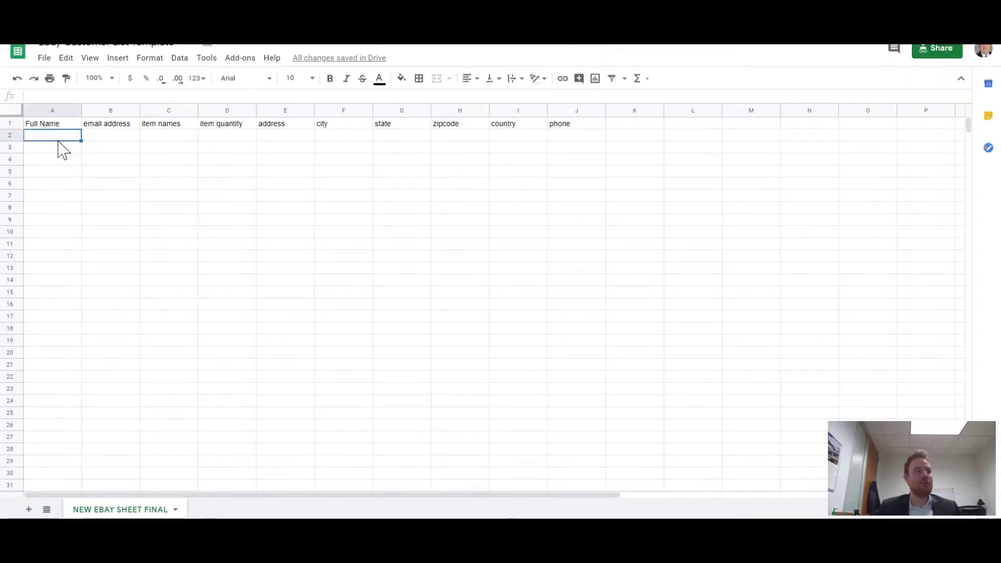
click(60, 125)
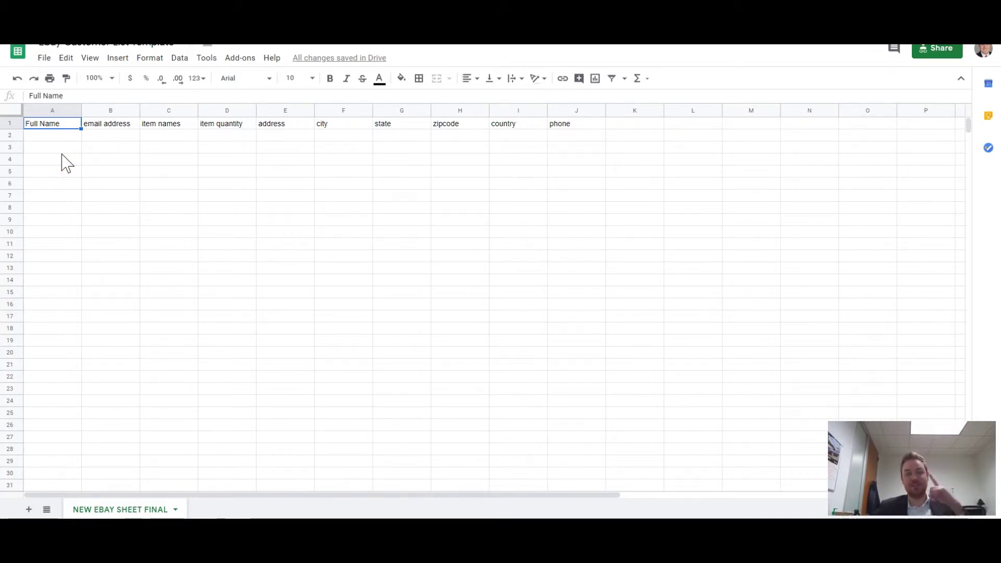
click(67, 126)
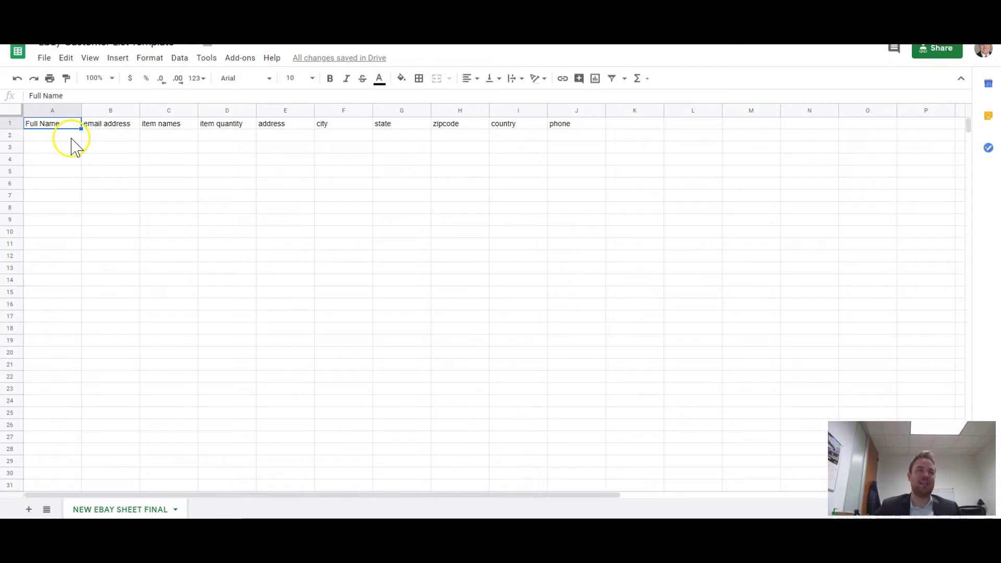
click(51, 136)
click(43, 136)
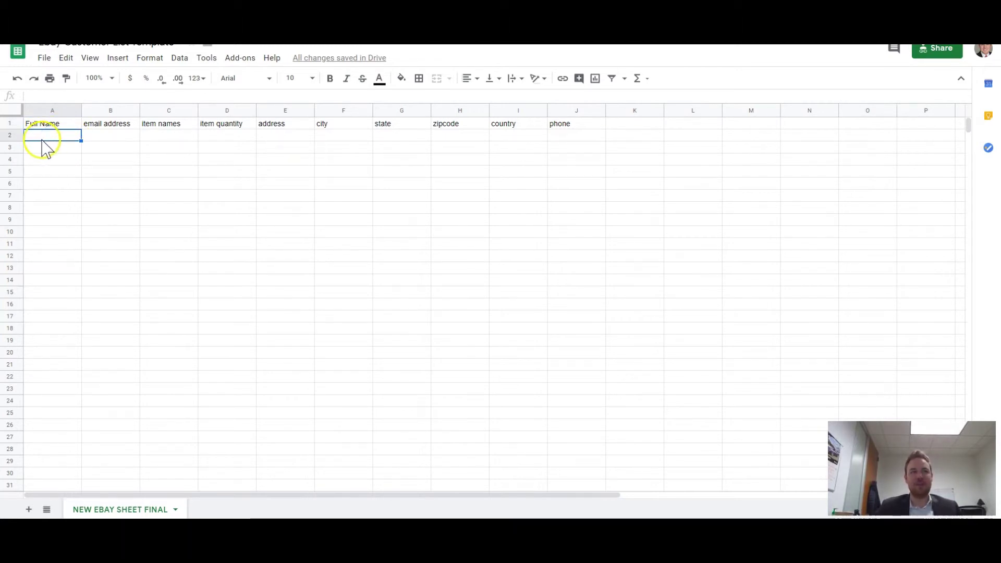
click(59, 138)
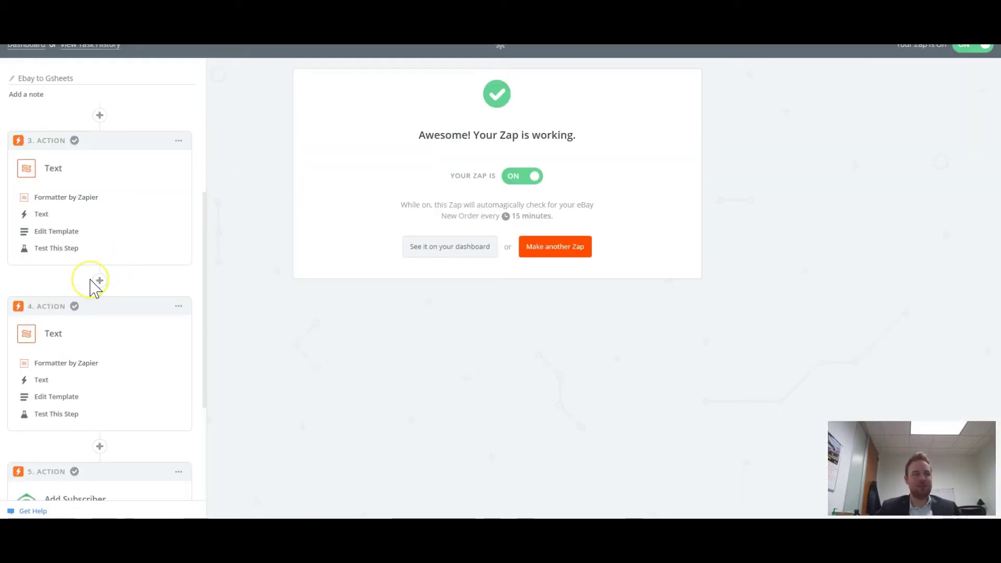
scroll(94, 287, down, 5)
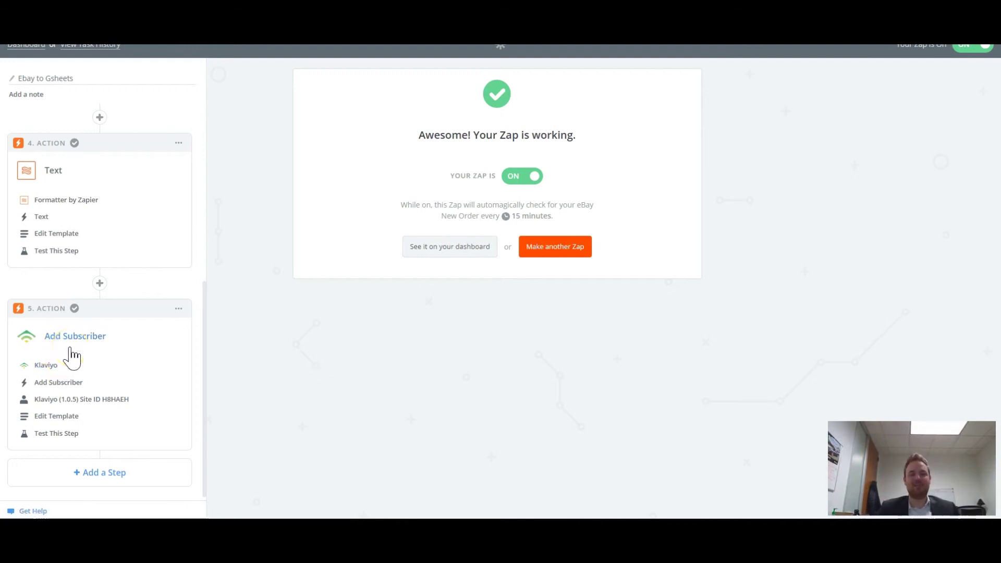
- Review zap steps 1–5 from eBay New Order to Klaviyo Add Subscriber, then return to the customer sheet
click(88, 349)
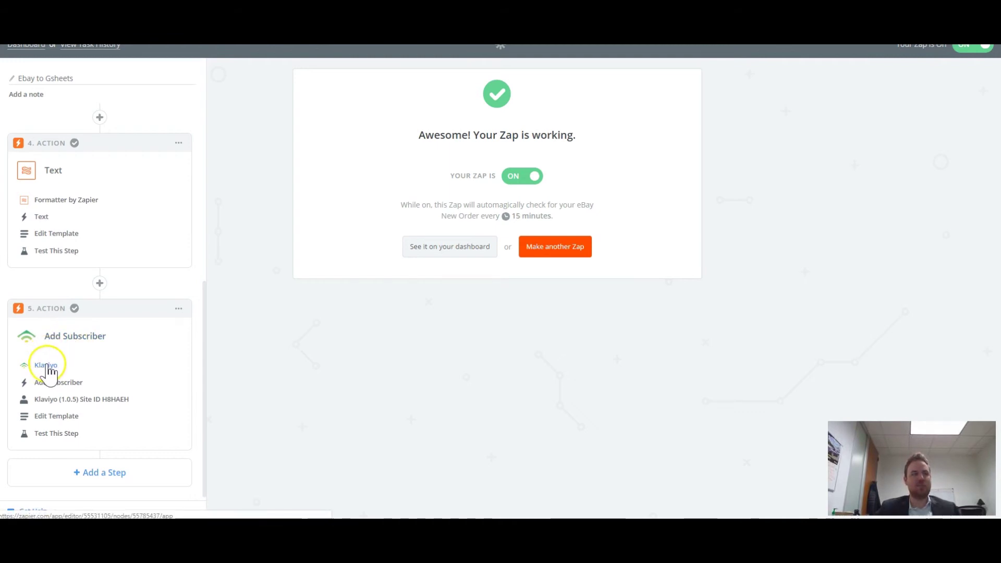
scroll(134, 358, up, 1)
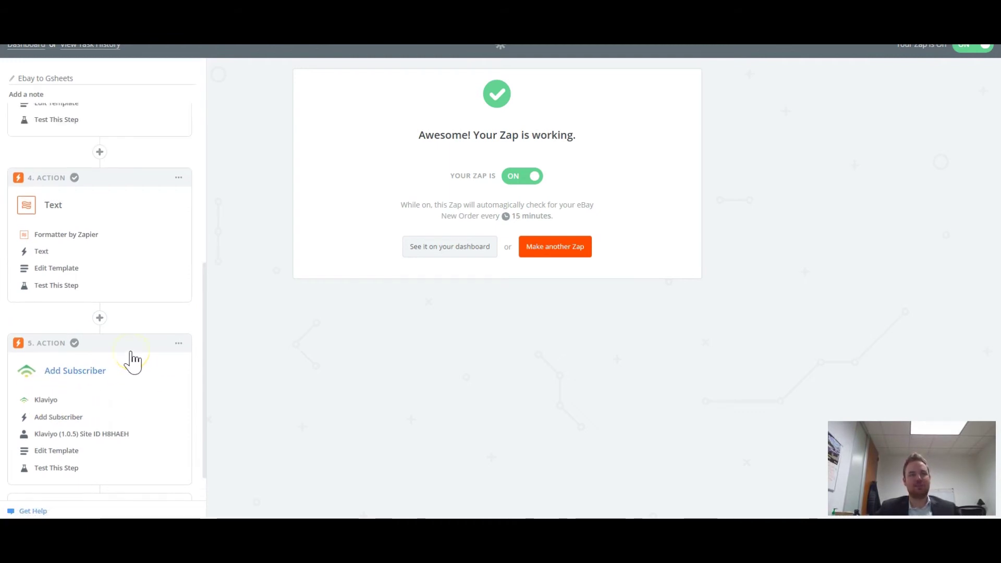
scroll(135, 360, down, 1)
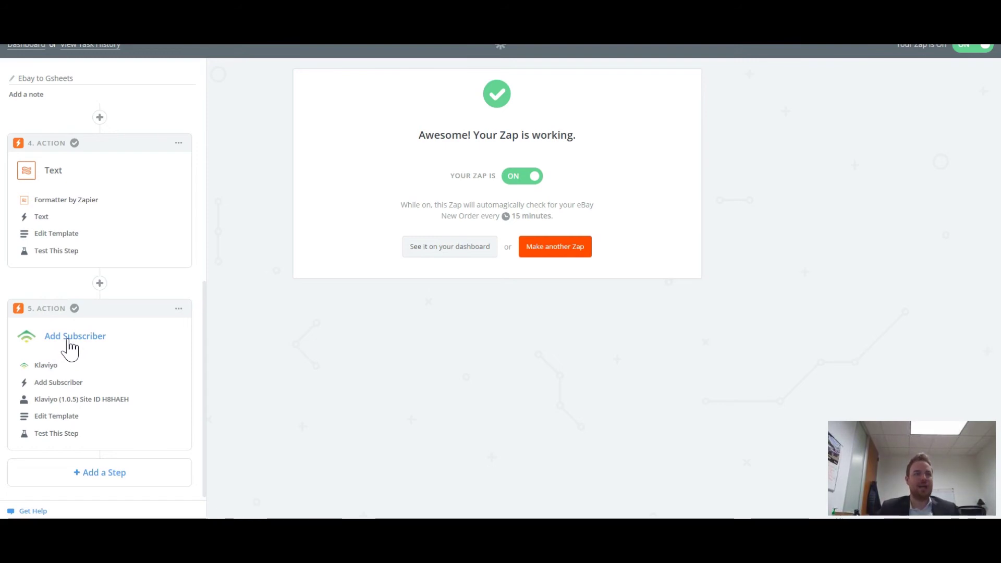
scroll(112, 357, up, 5)
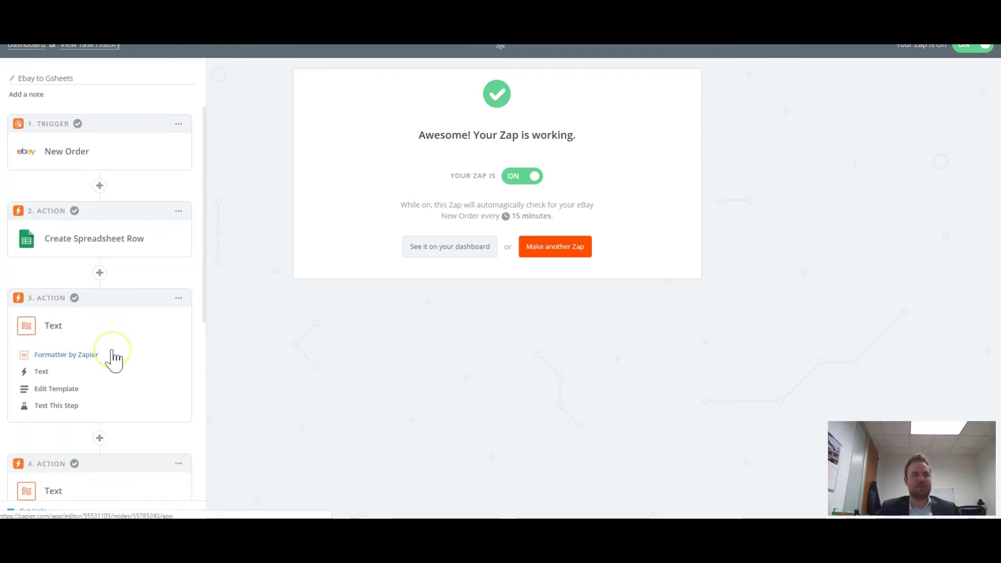
scroll(99, 312, down, 5)
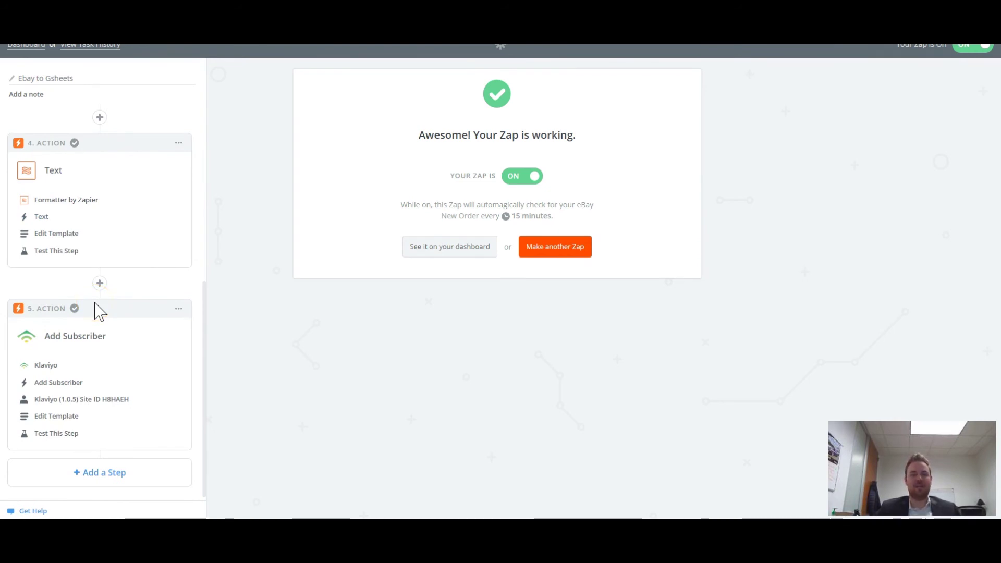
scroll(99, 311, up, 5)
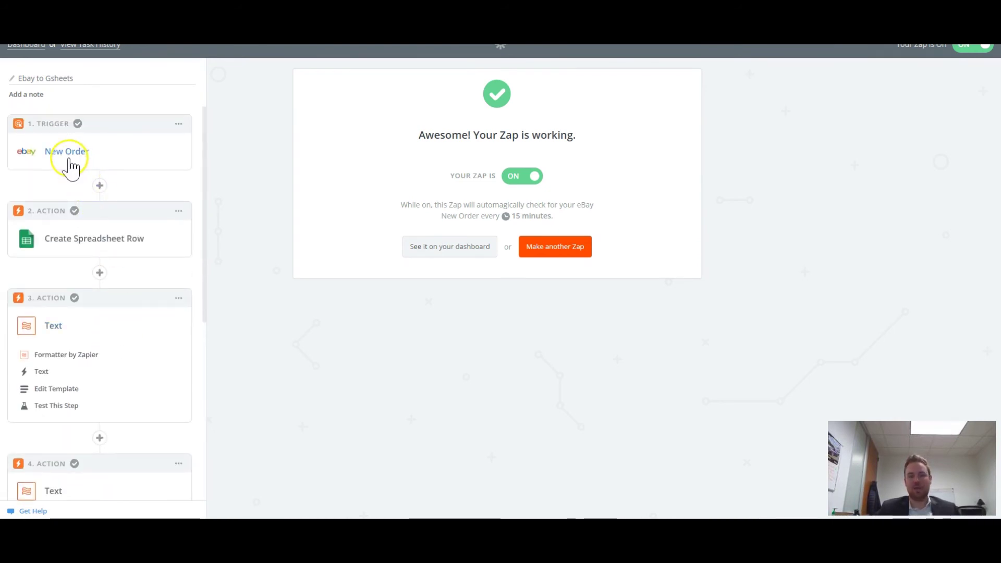
scroll(89, 375, down, 3)
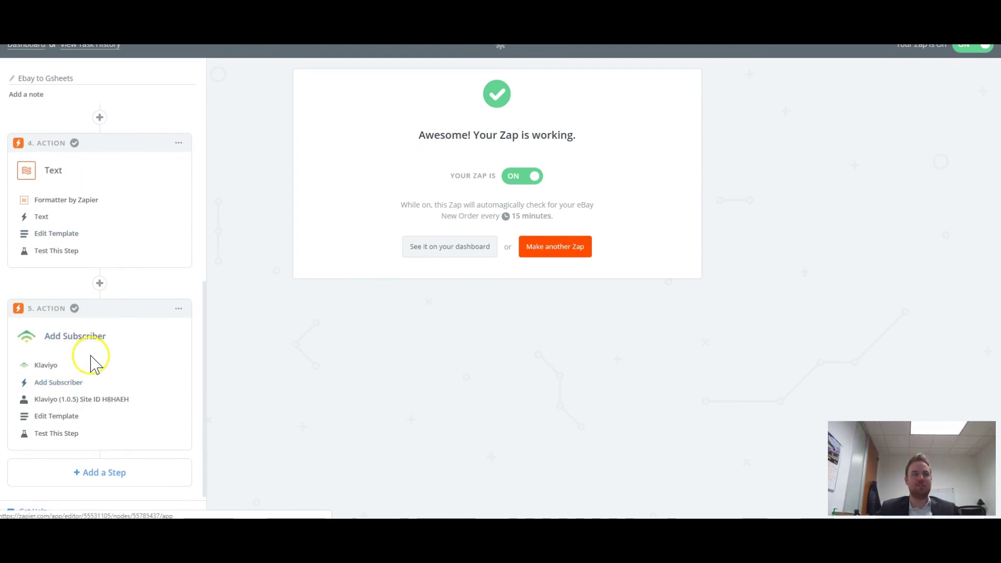
scroll(93, 360, up, 3)
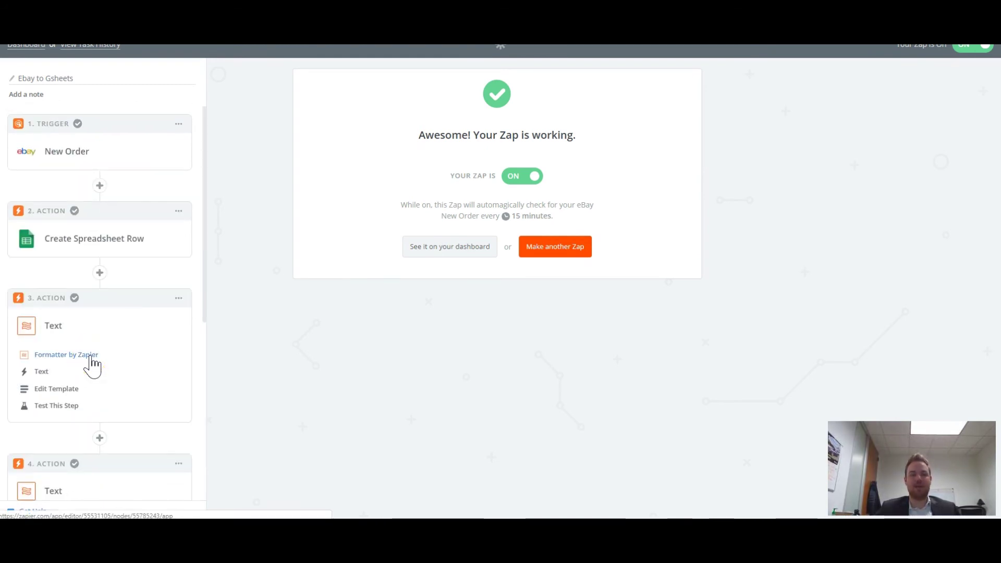
scroll(94, 347, down, 3)
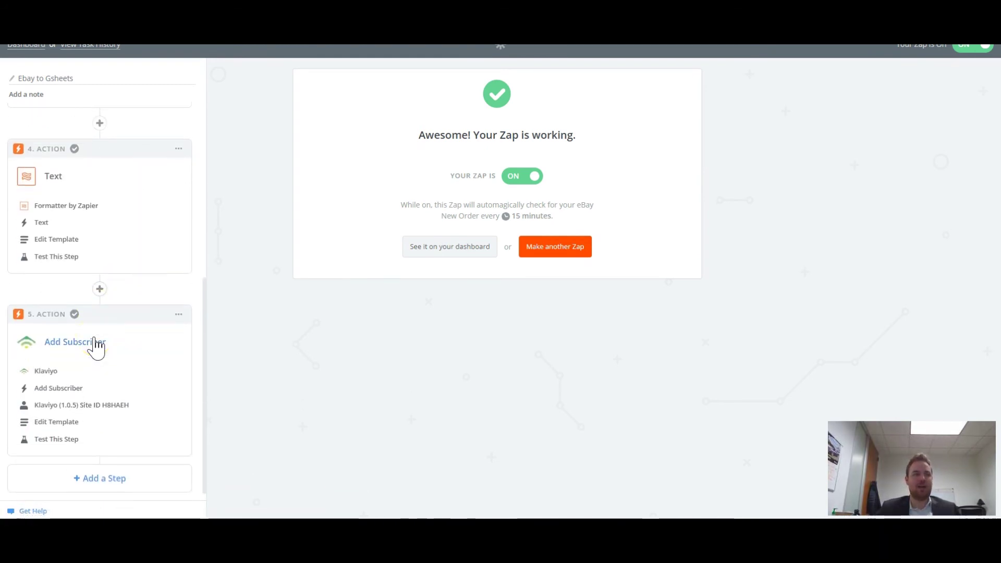
scroll(96, 347, up, 3)
click(771, 140)
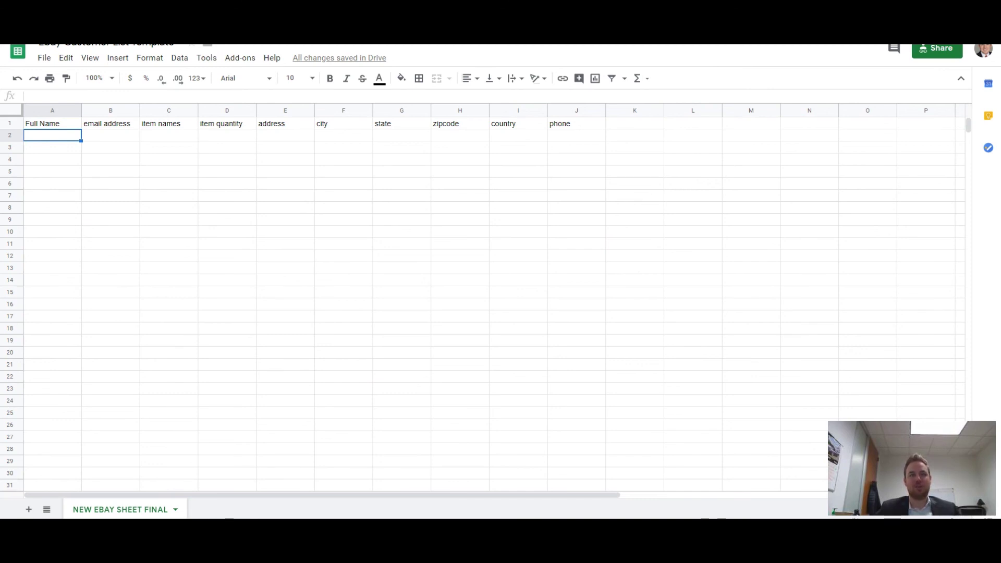
- Switch from Google Sheets back to the working Ebay to Gsheets zap with Ctrl+Tab
key(ctrl+Tab)
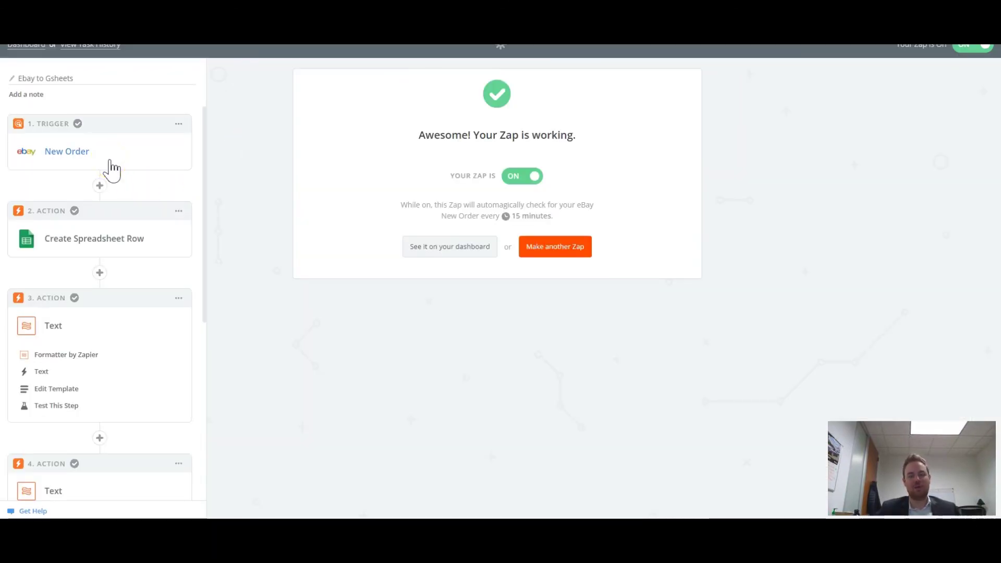